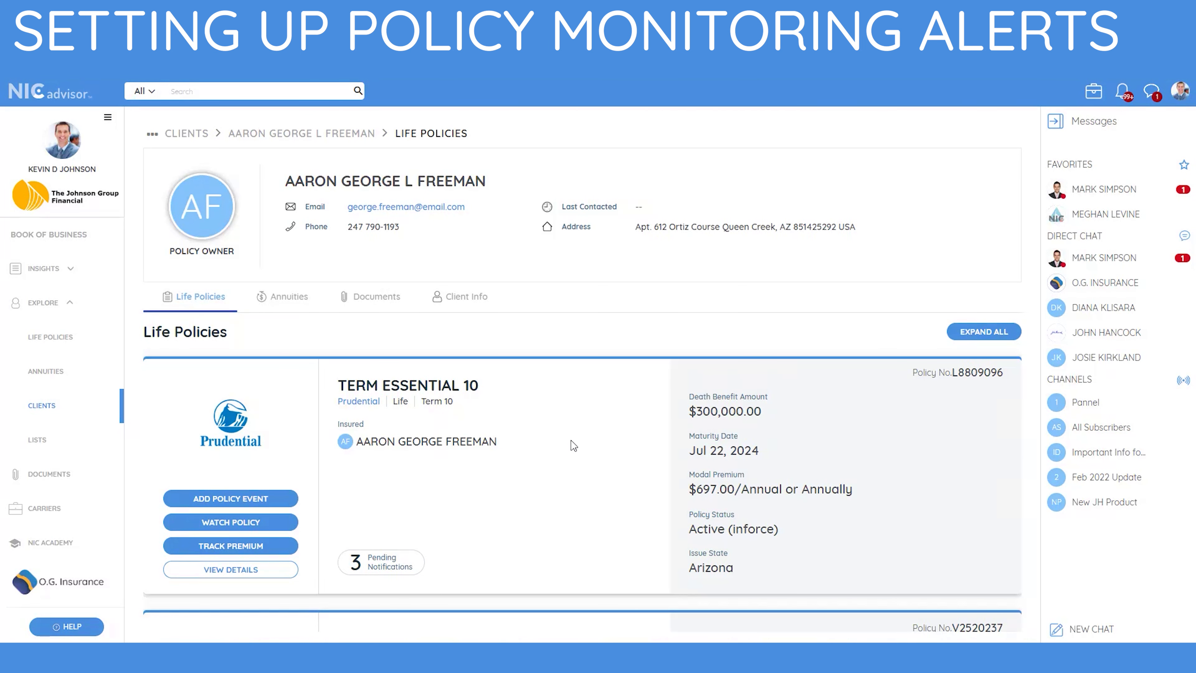
Create a Policy Status watch on the Prudential Term Essential 10 policy and dismiss the confirmation.
click(273, 523)
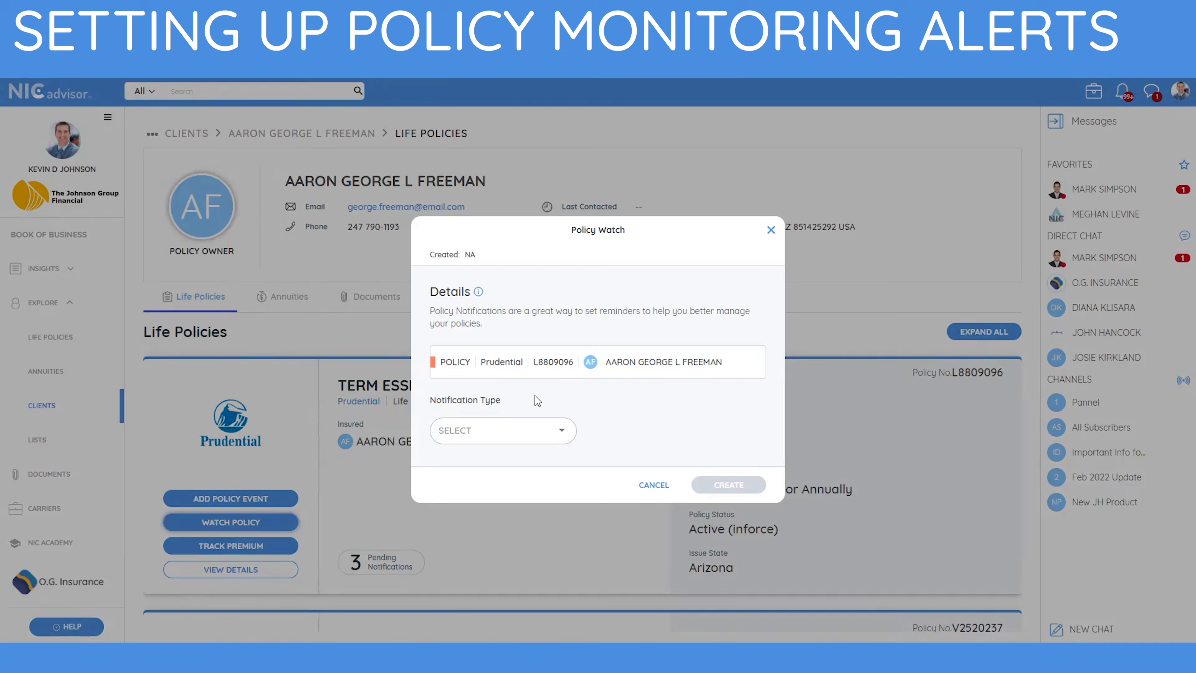
click(560, 429)
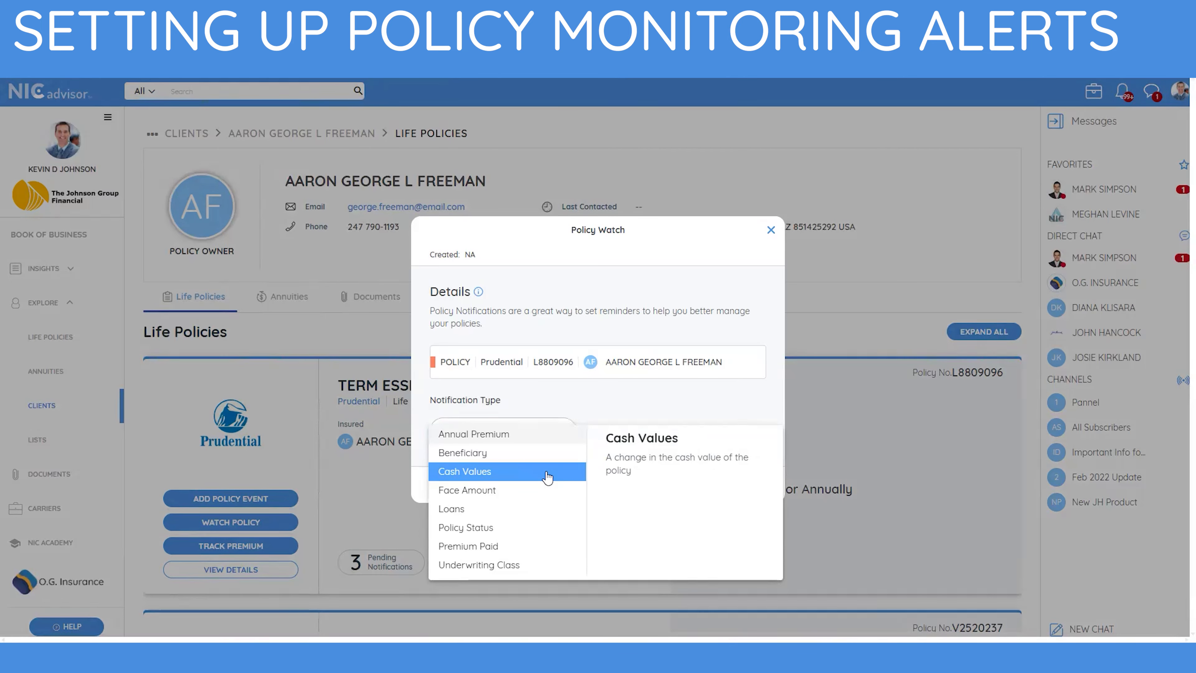
click(517, 528)
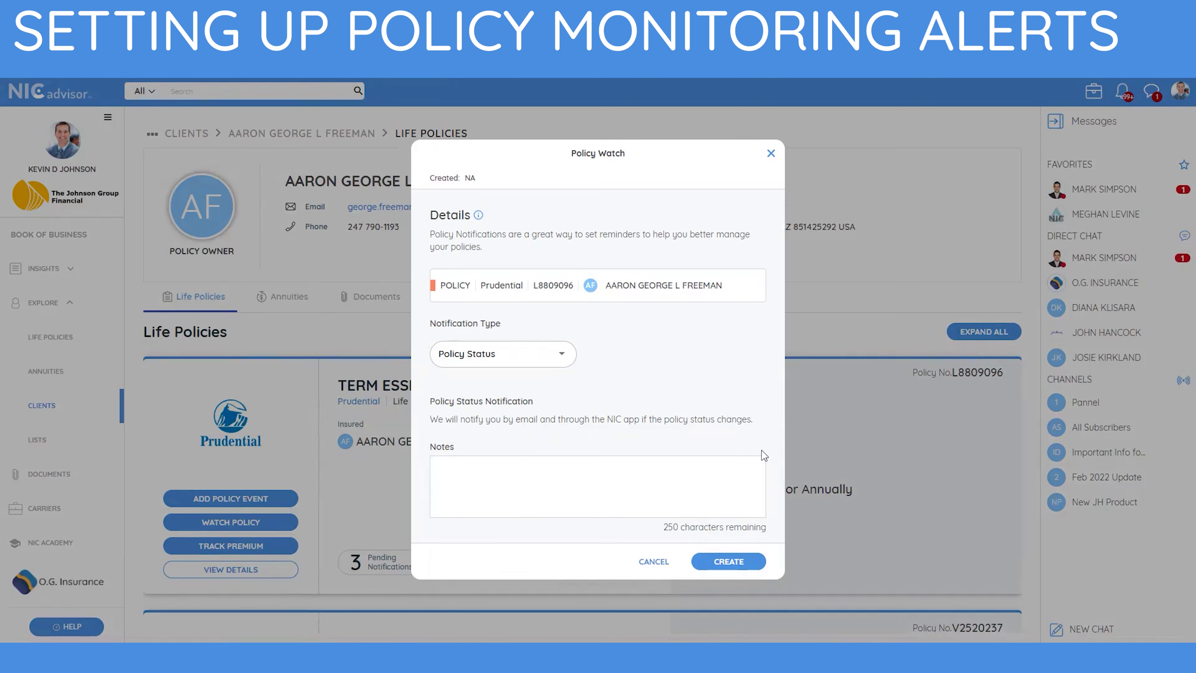
click(732, 564)
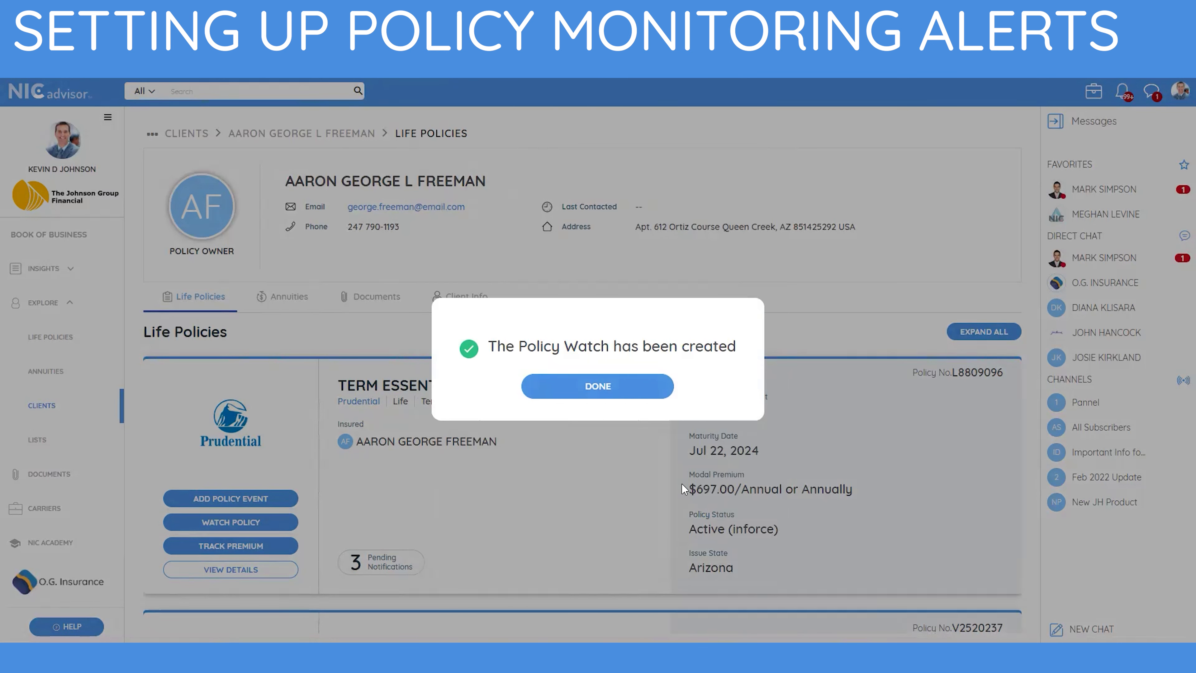
click(615, 385)
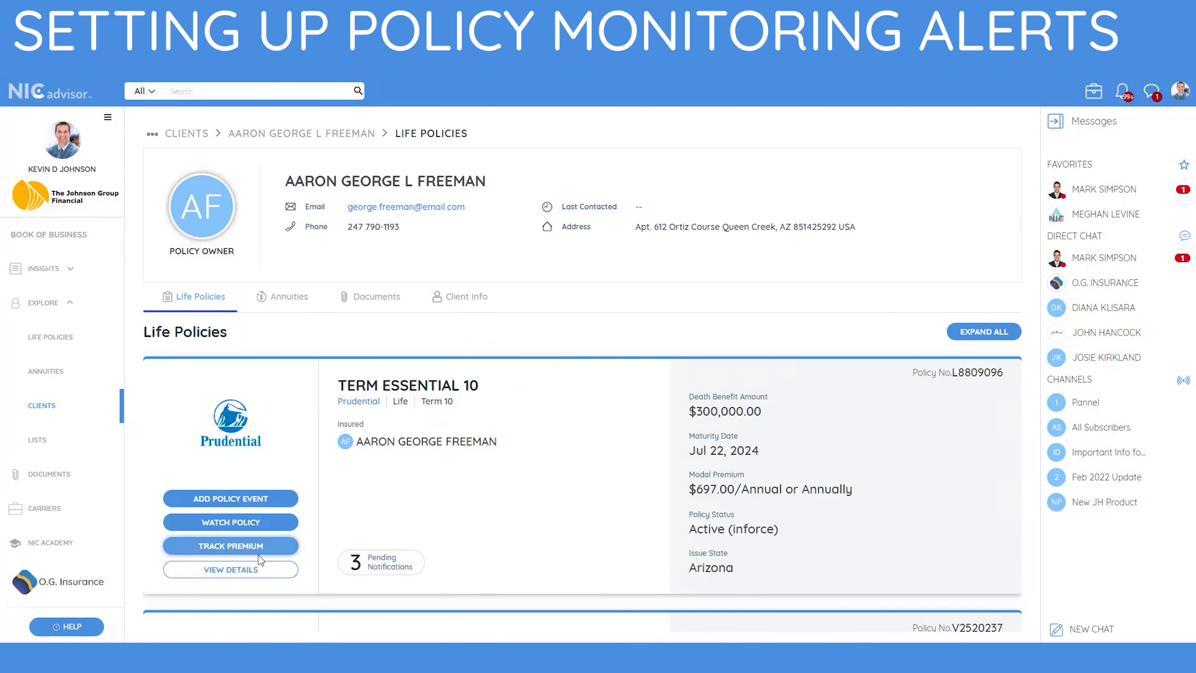
Expand the policy details and check the pending Policy Status watch in the Policy Watch list.
click(250, 570)
scroll(345, 511, down, 4)
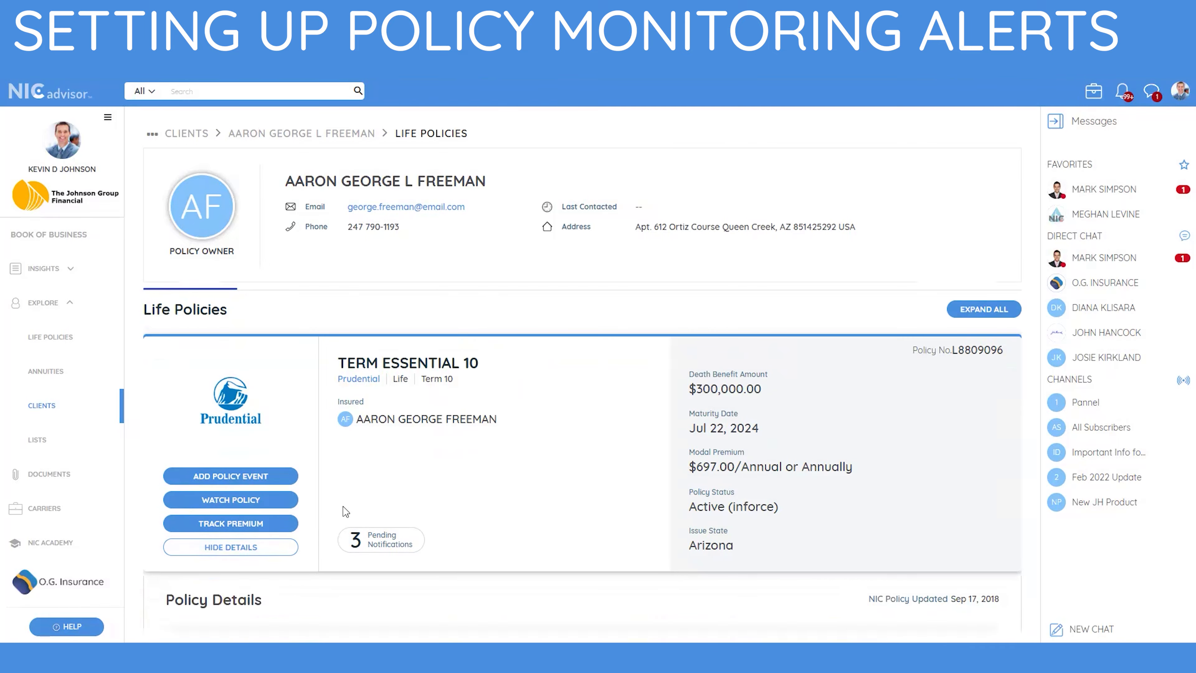
scroll(343, 507, down, 1)
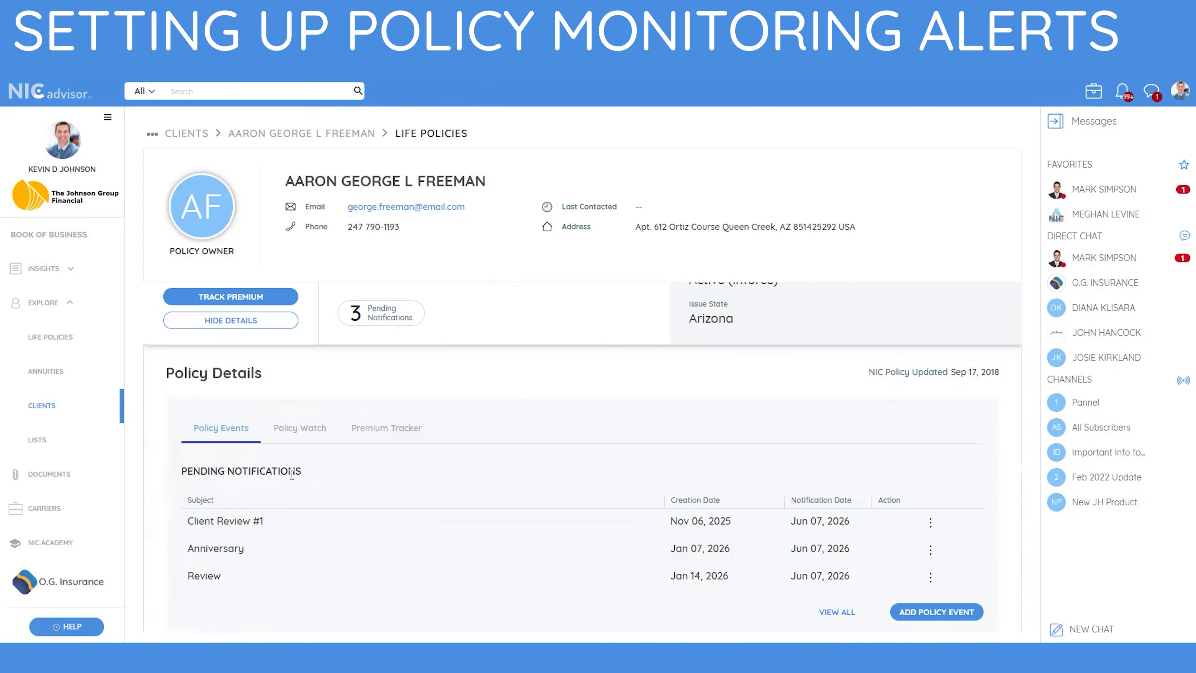
click(309, 438)
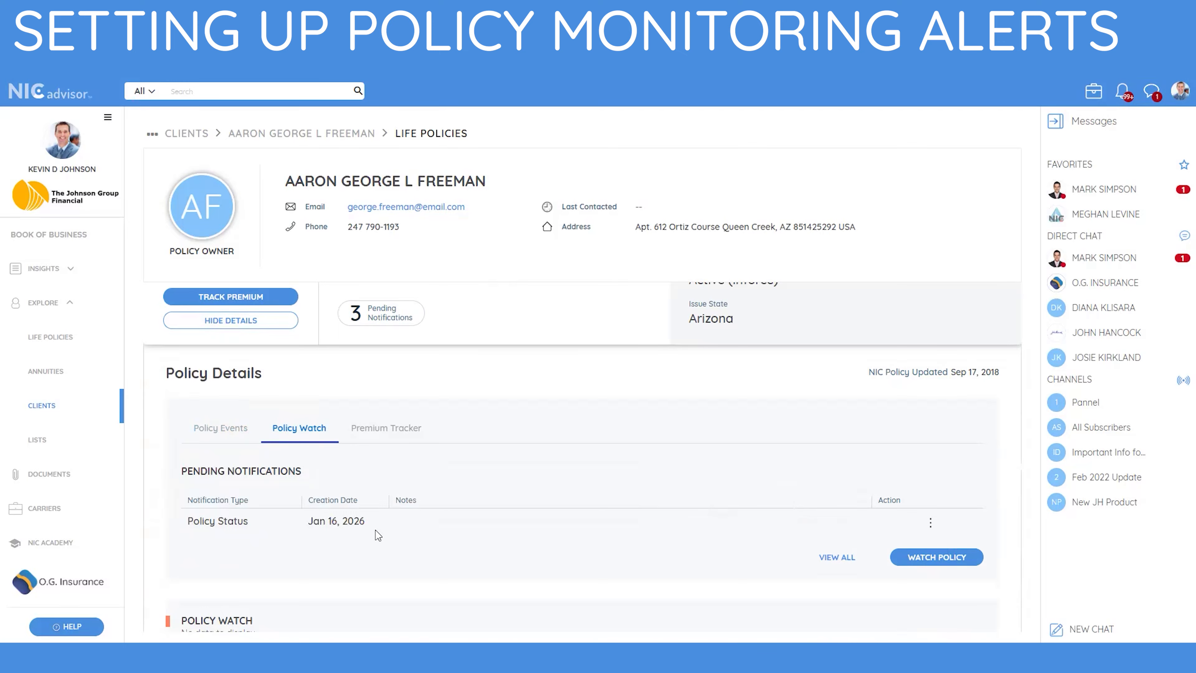
click(931, 523)
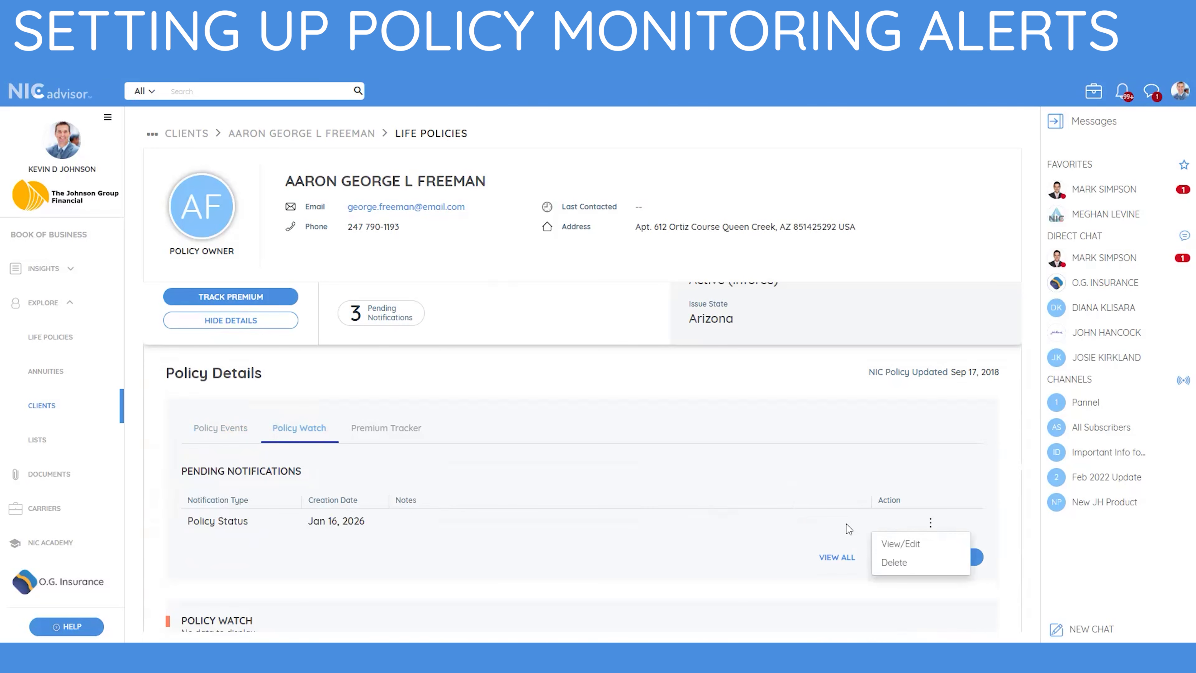
click(828, 531)
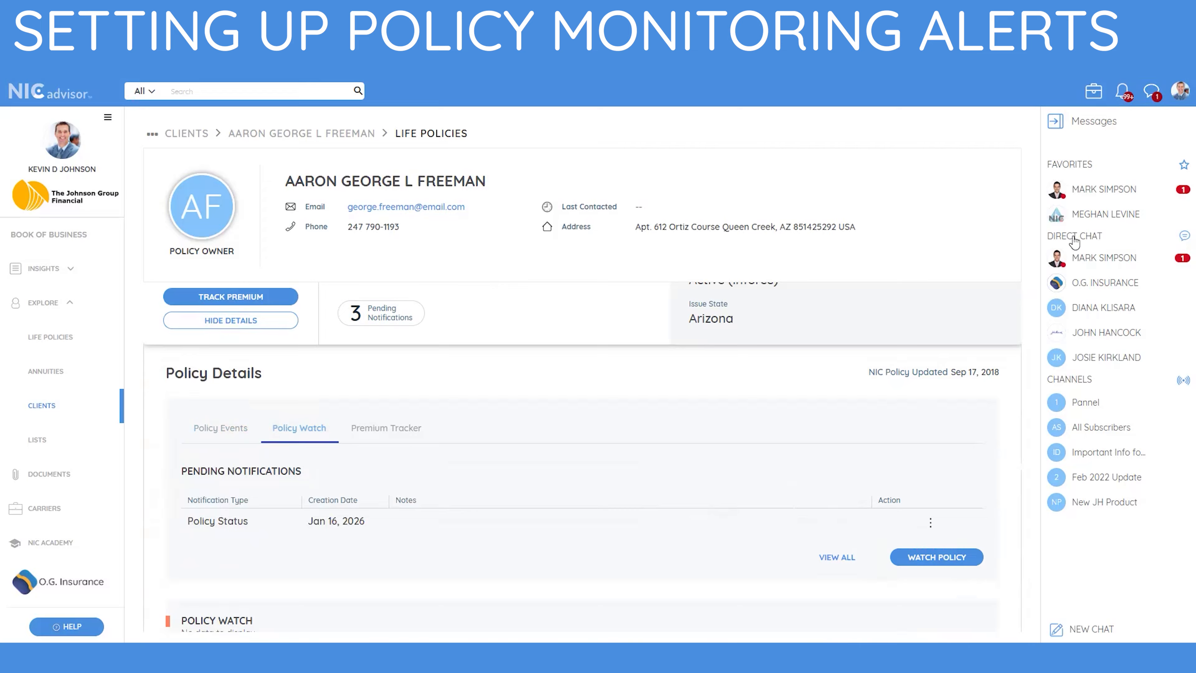
Review recent notifications on the full notifications page, then go to the Explore Lists page.
click(1120, 94)
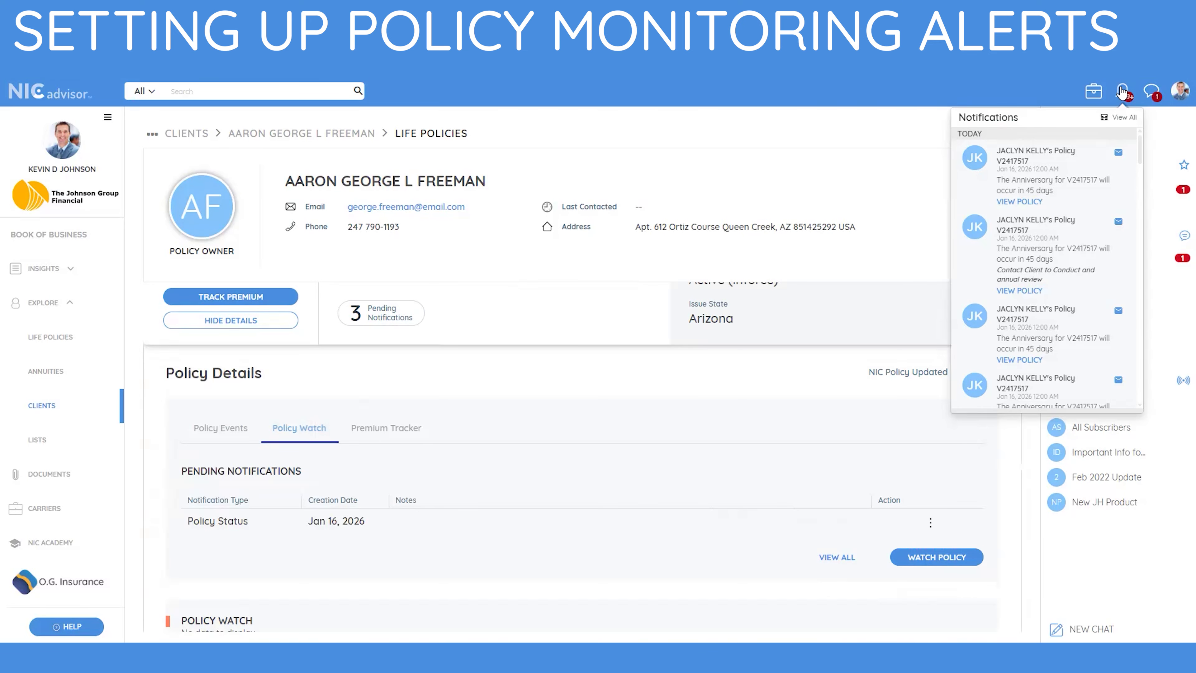
click(1119, 120)
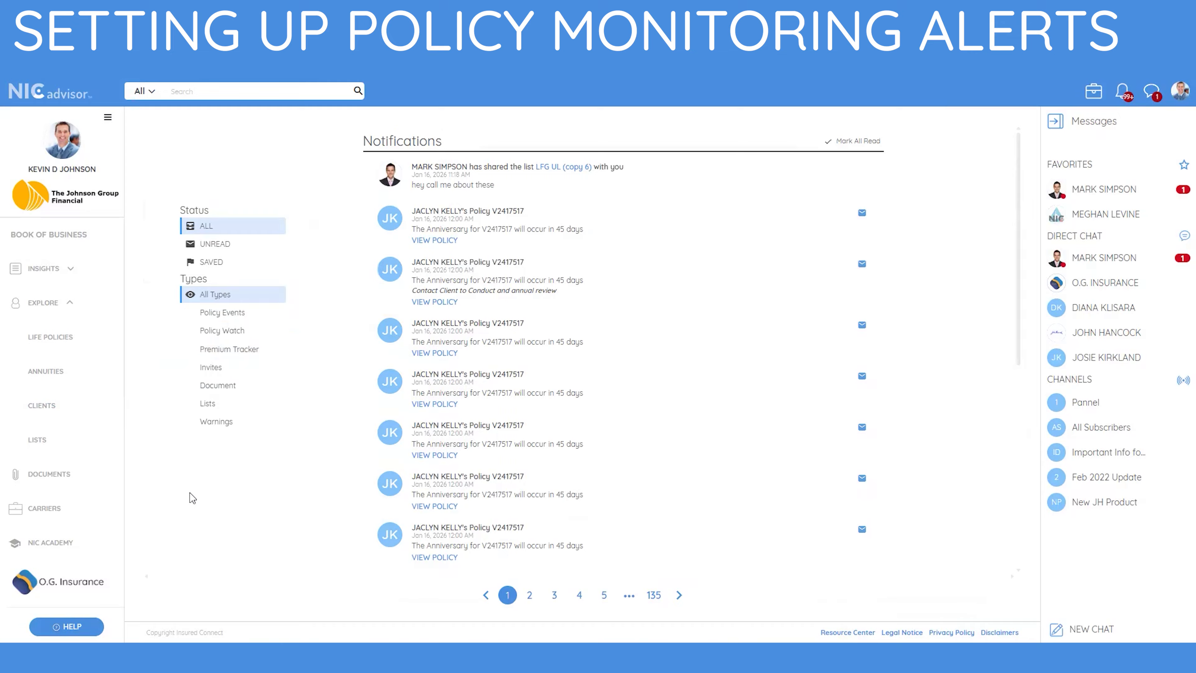
click(37, 442)
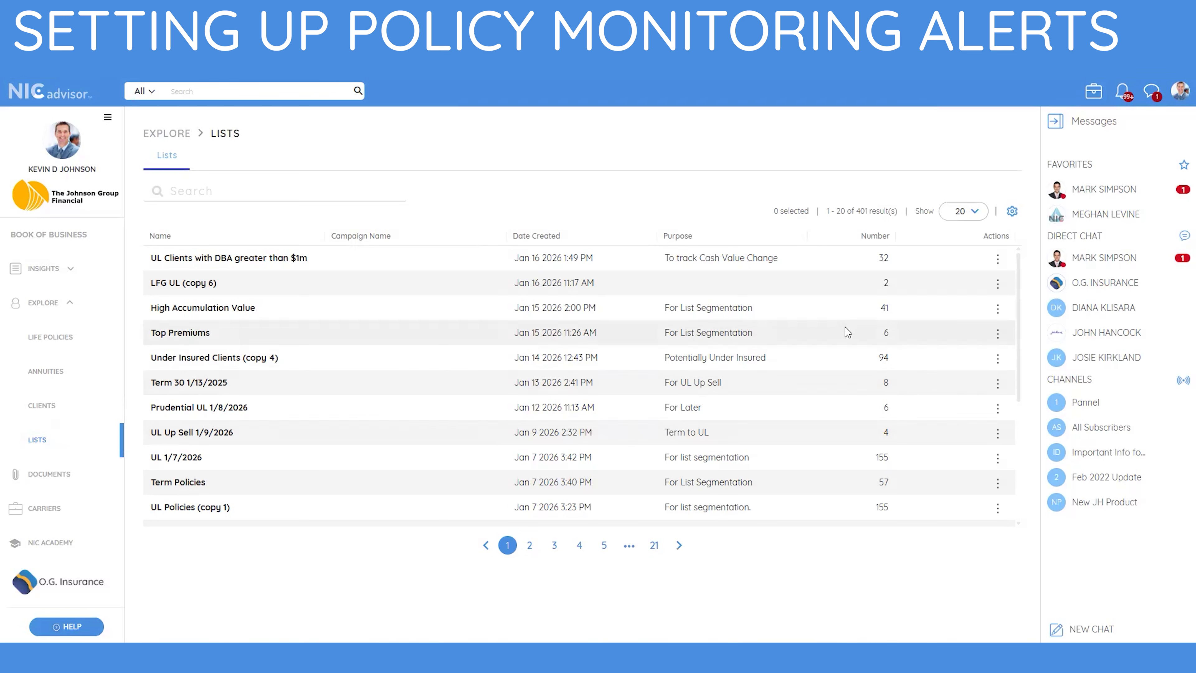
Watch the 'UL Clients with DBA greater than $1m' list for Cash Values changes of 20%.
click(1001, 261)
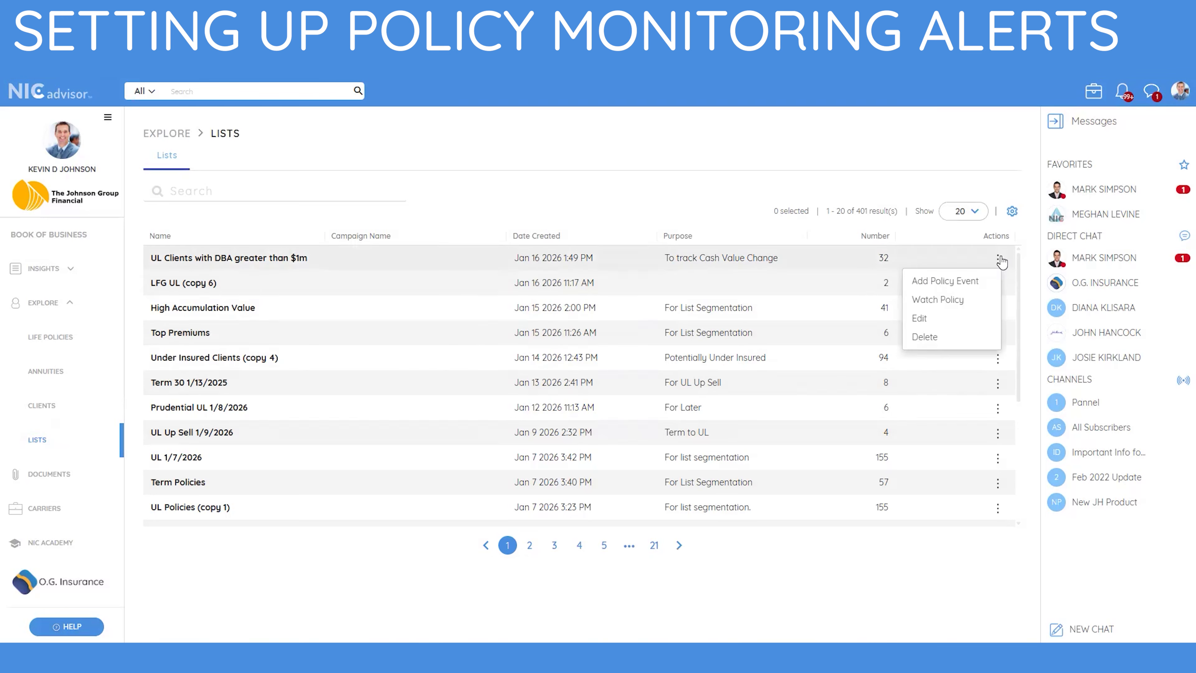
click(963, 300)
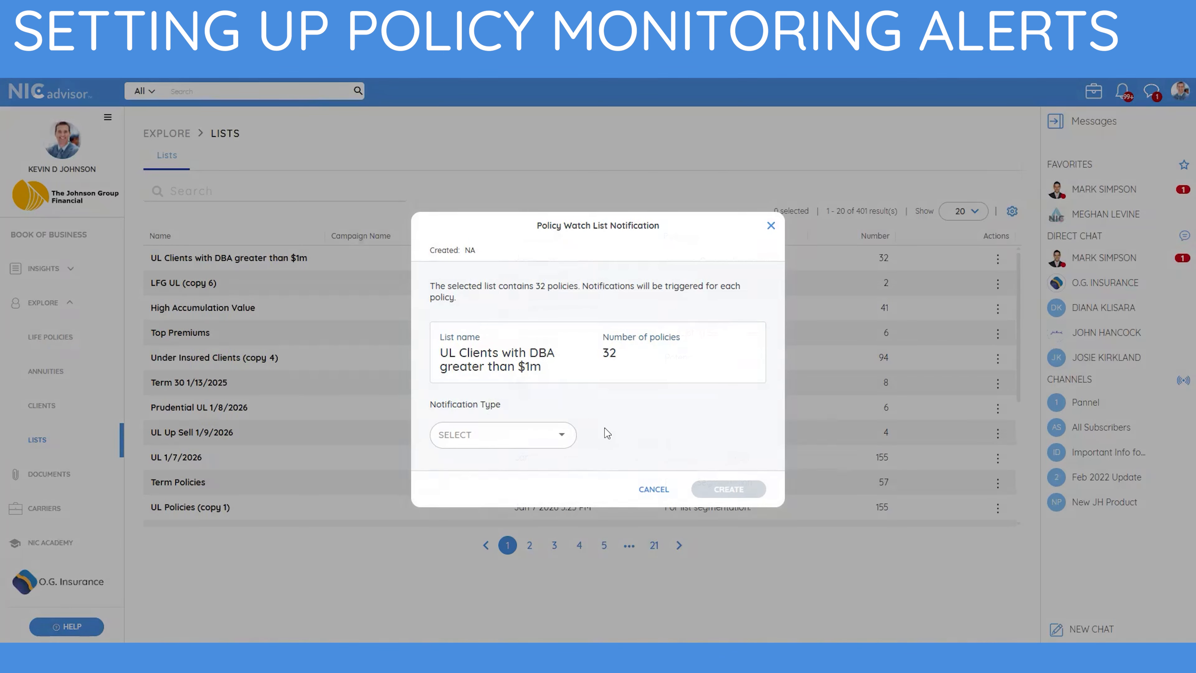
click(565, 442)
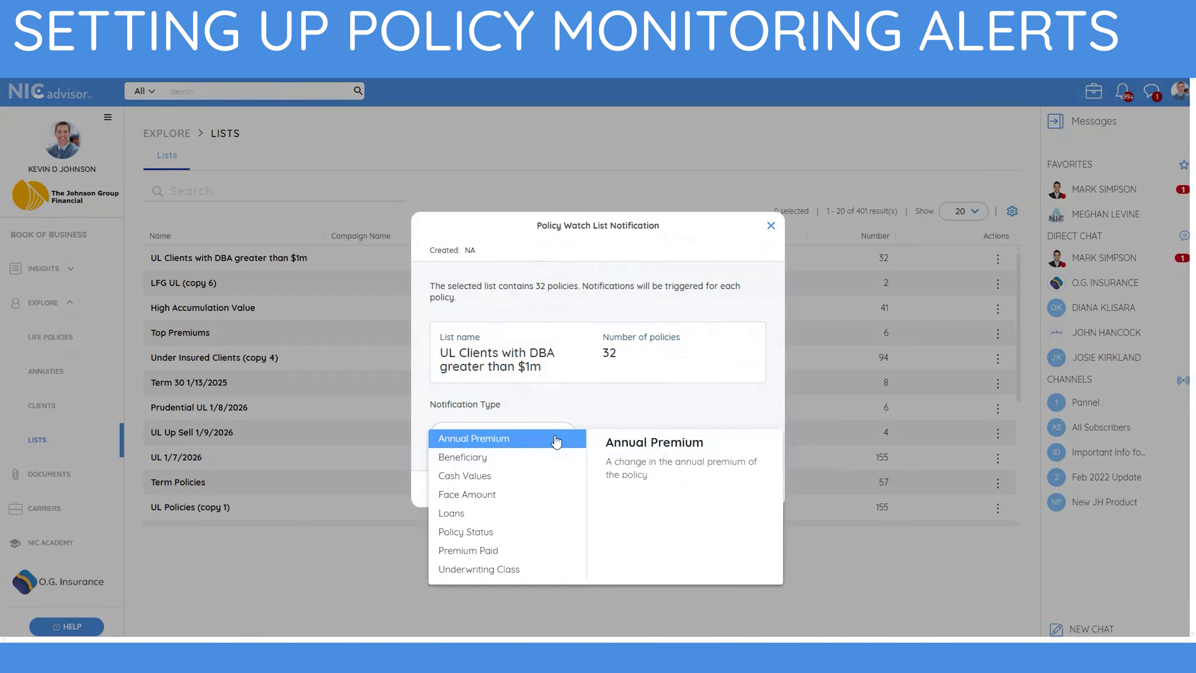
click(501, 475)
click(481, 455)
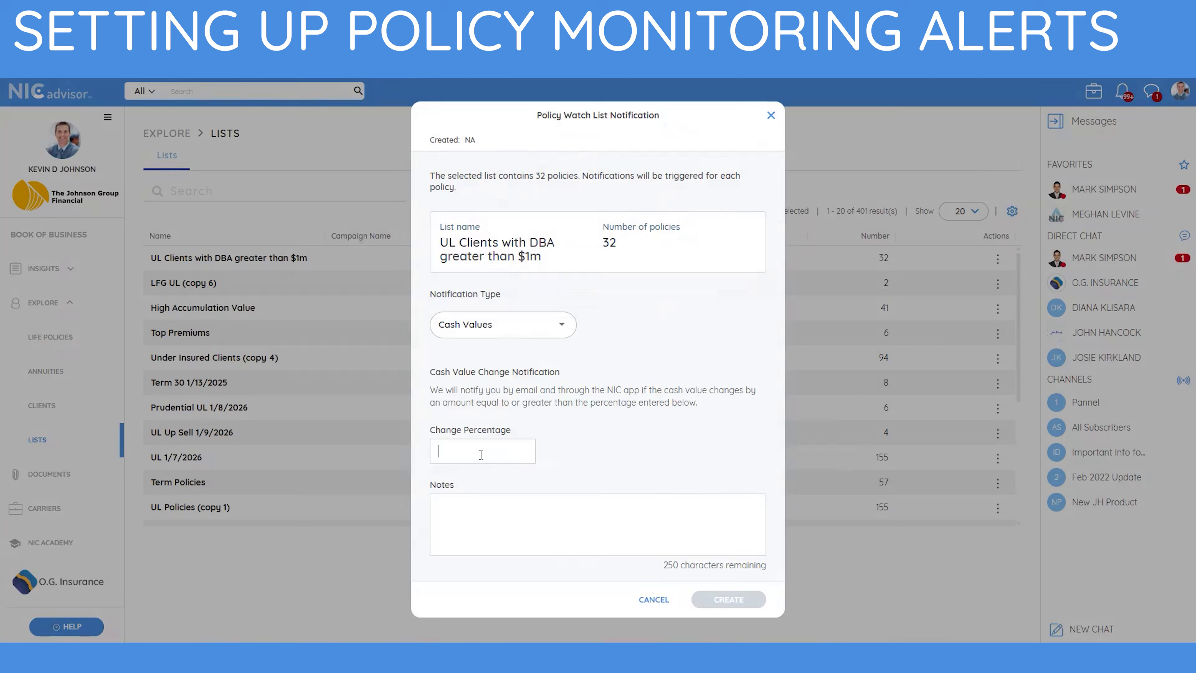
text(20)
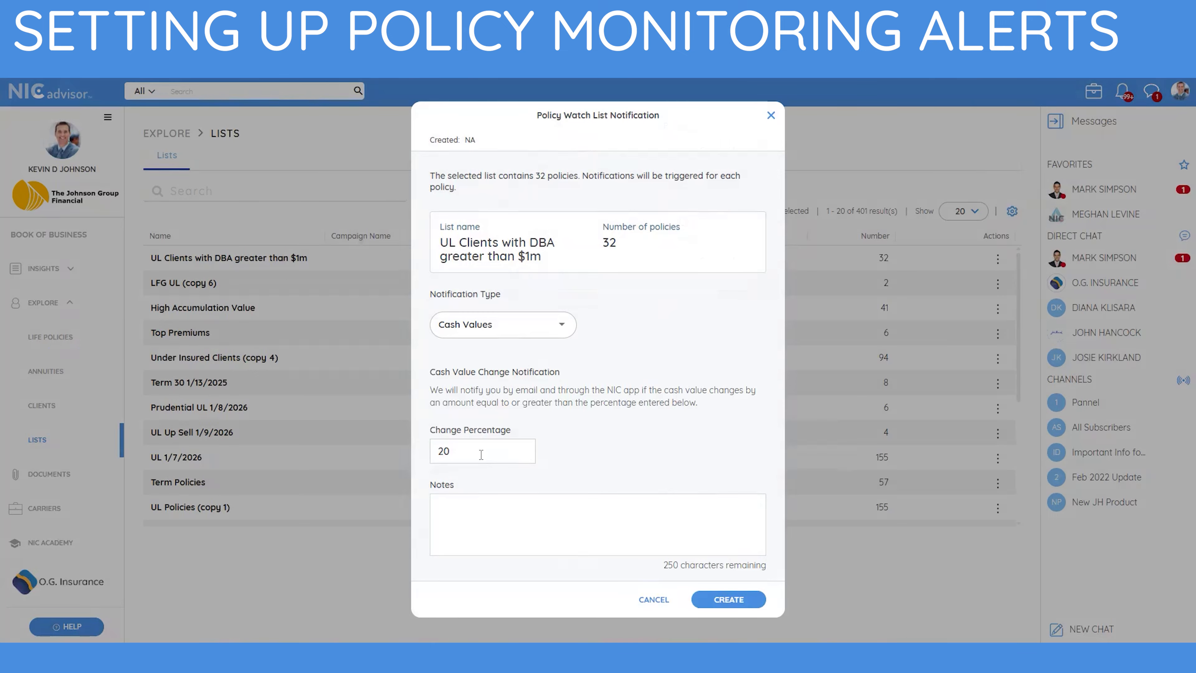
click(742, 600)
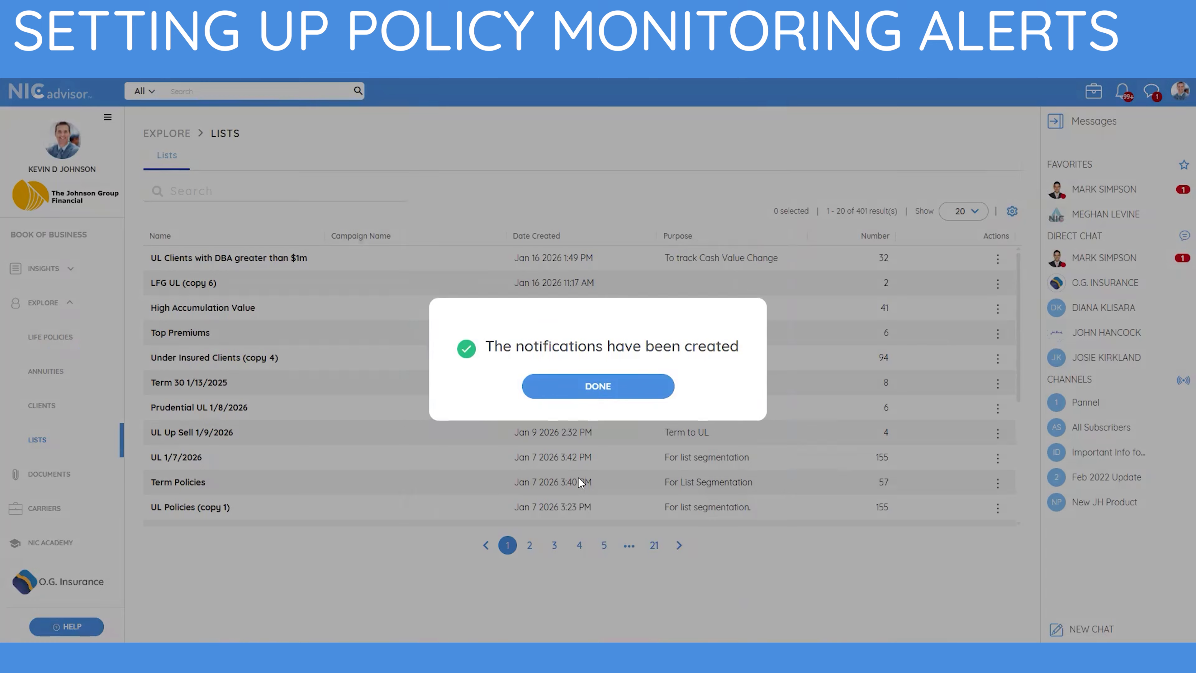
click(636, 380)
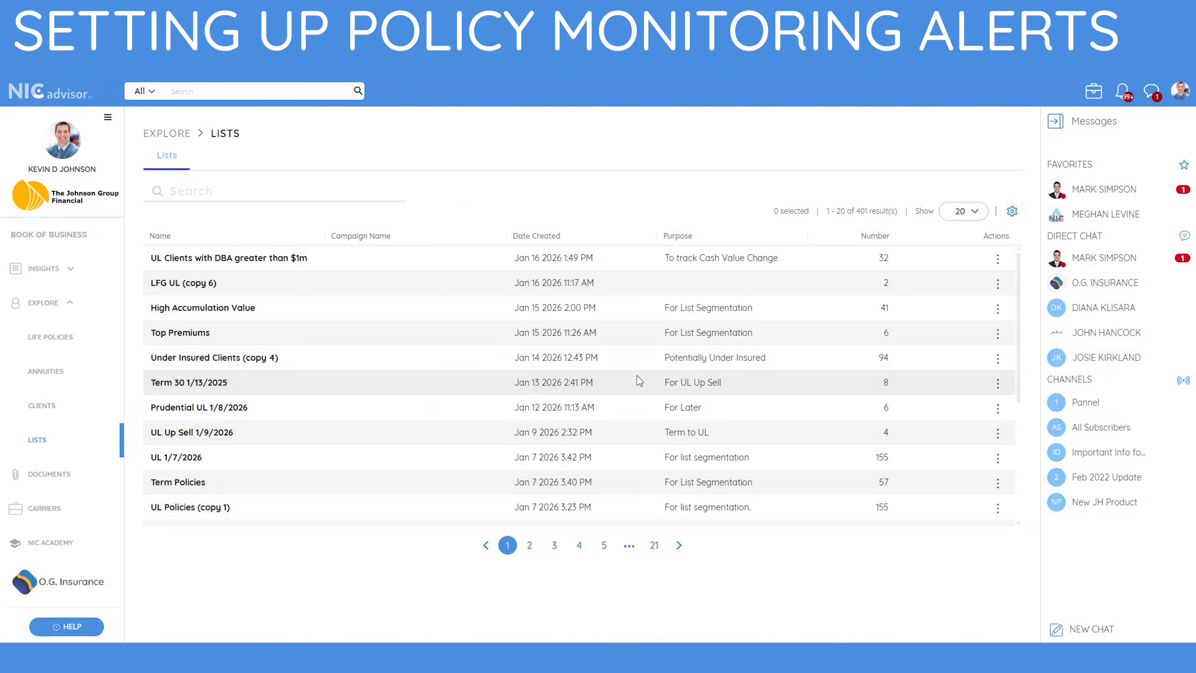
Select all 380 life policies and add them to a new list named 'All Policies'.
click(51, 338)
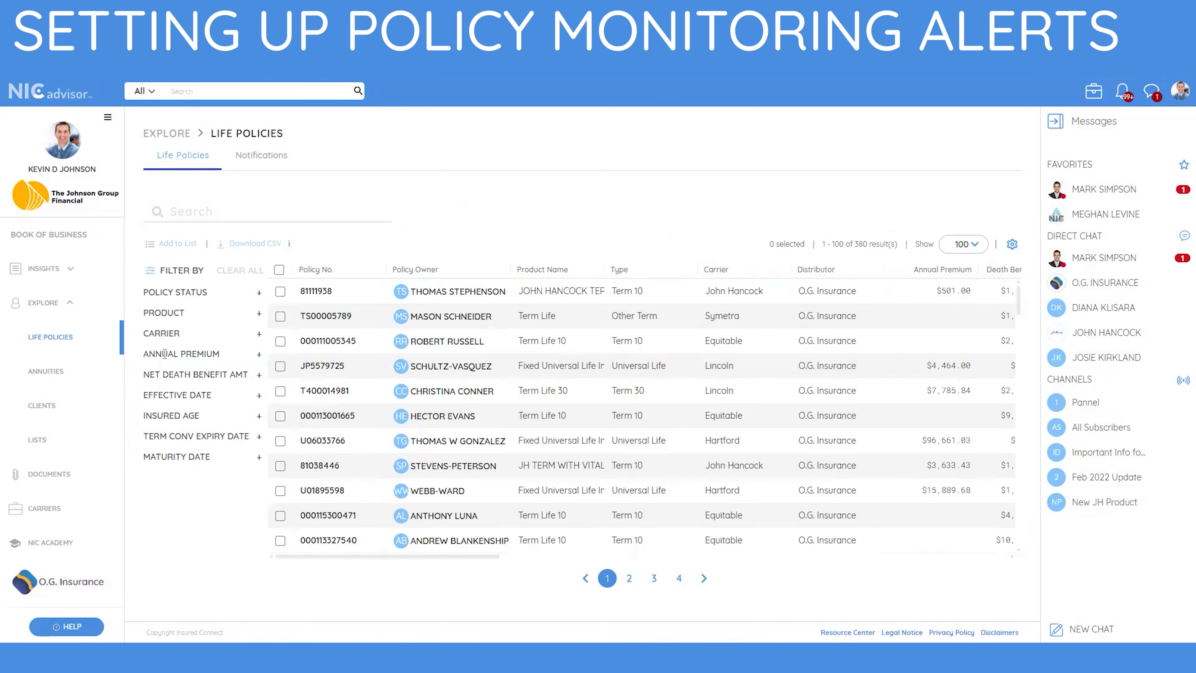
click(279, 270)
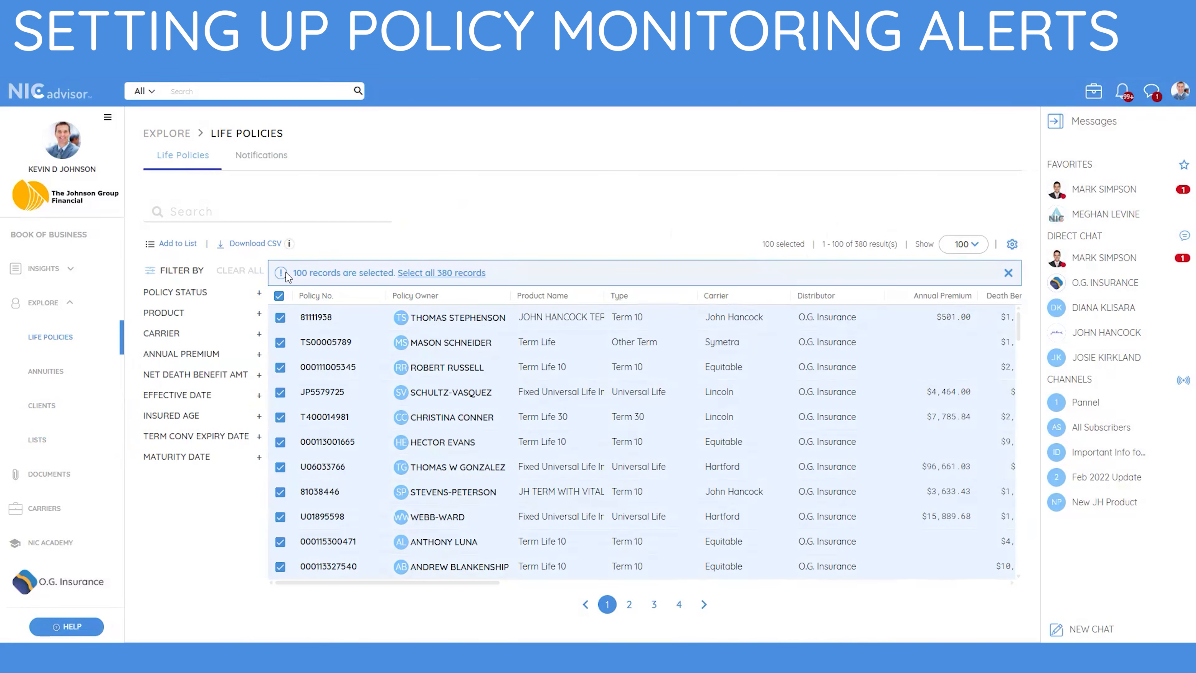
click(443, 274)
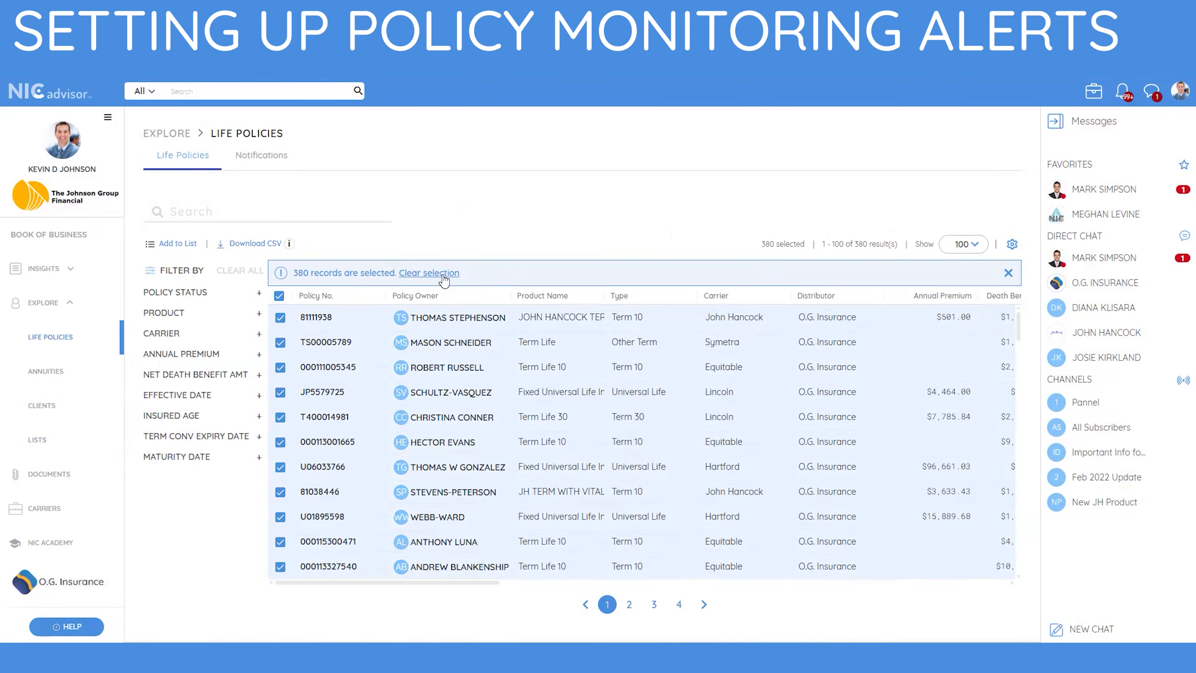
click(174, 243)
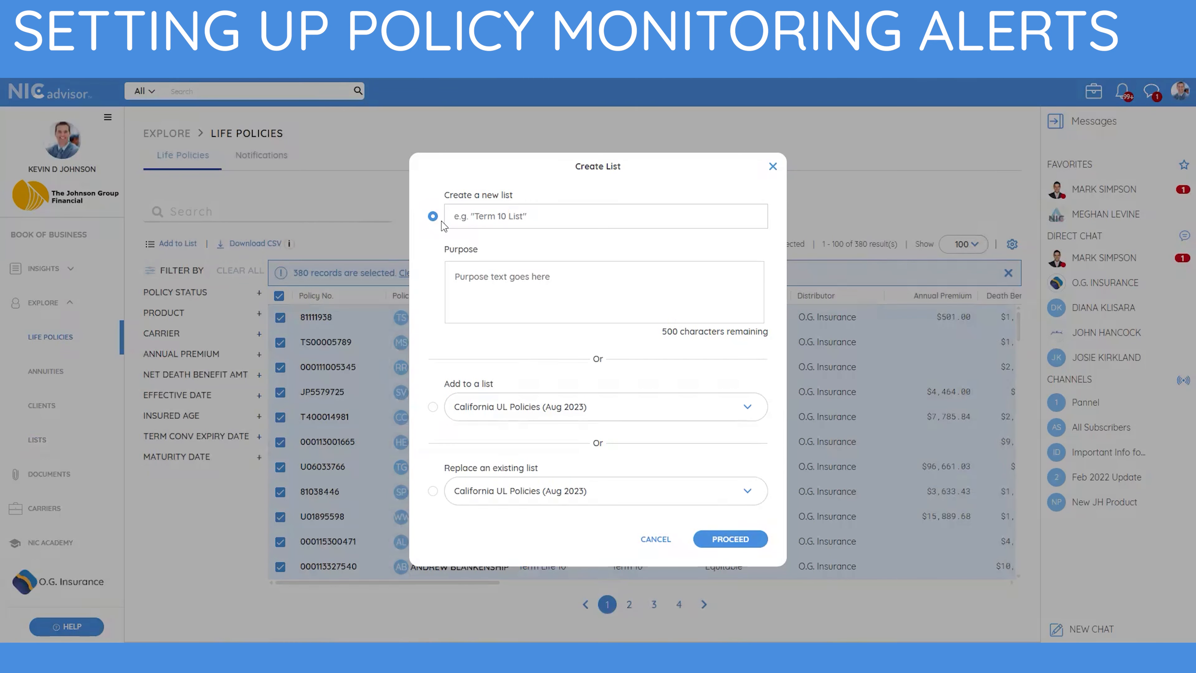
click(474, 214)
text(All Policies)
click(733, 539)
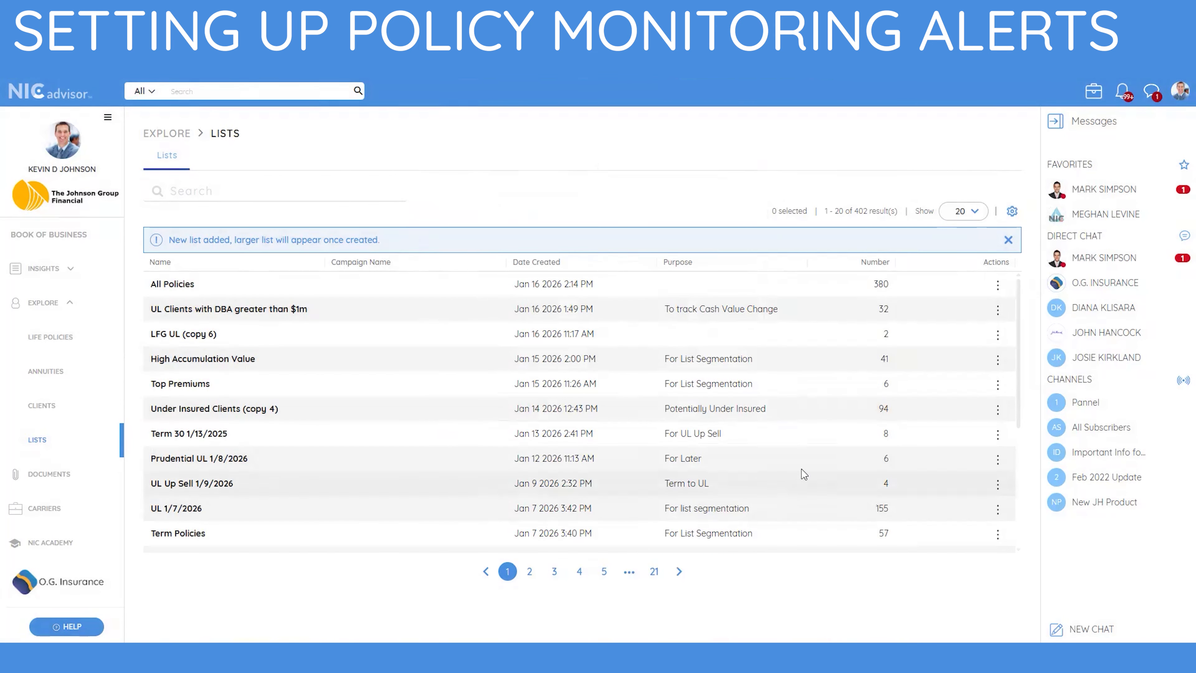
Create Policy Status watches for all 380 policies in the 'All Policies' list.
click(998, 285)
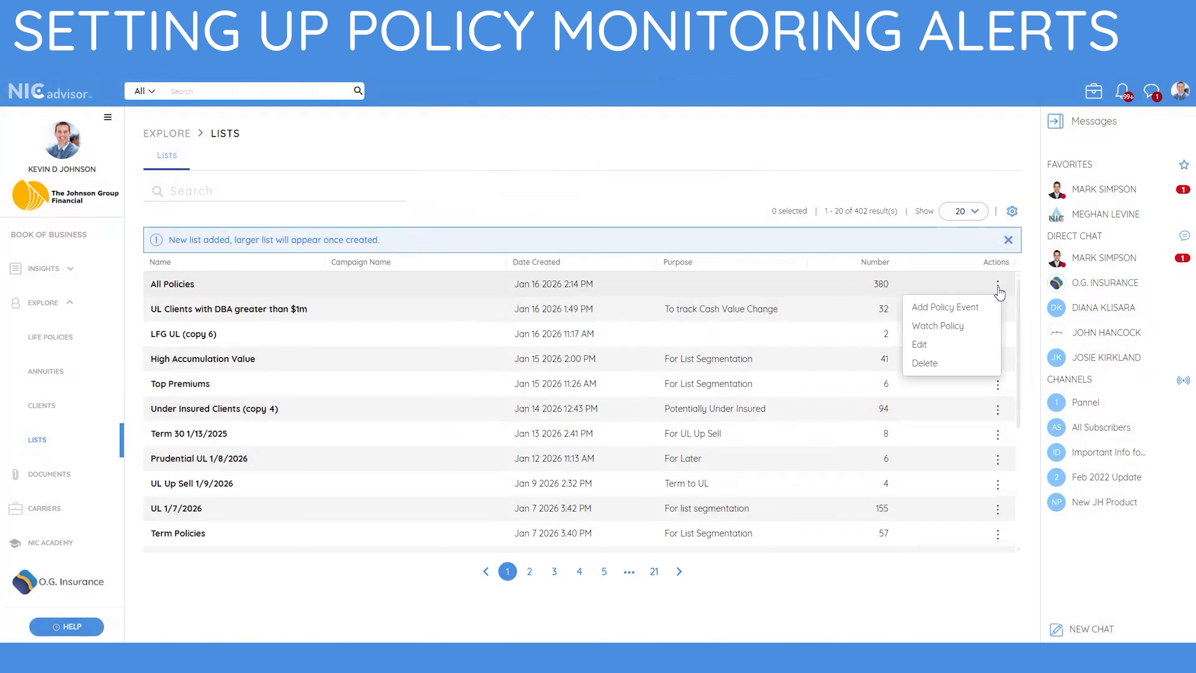
click(967, 327)
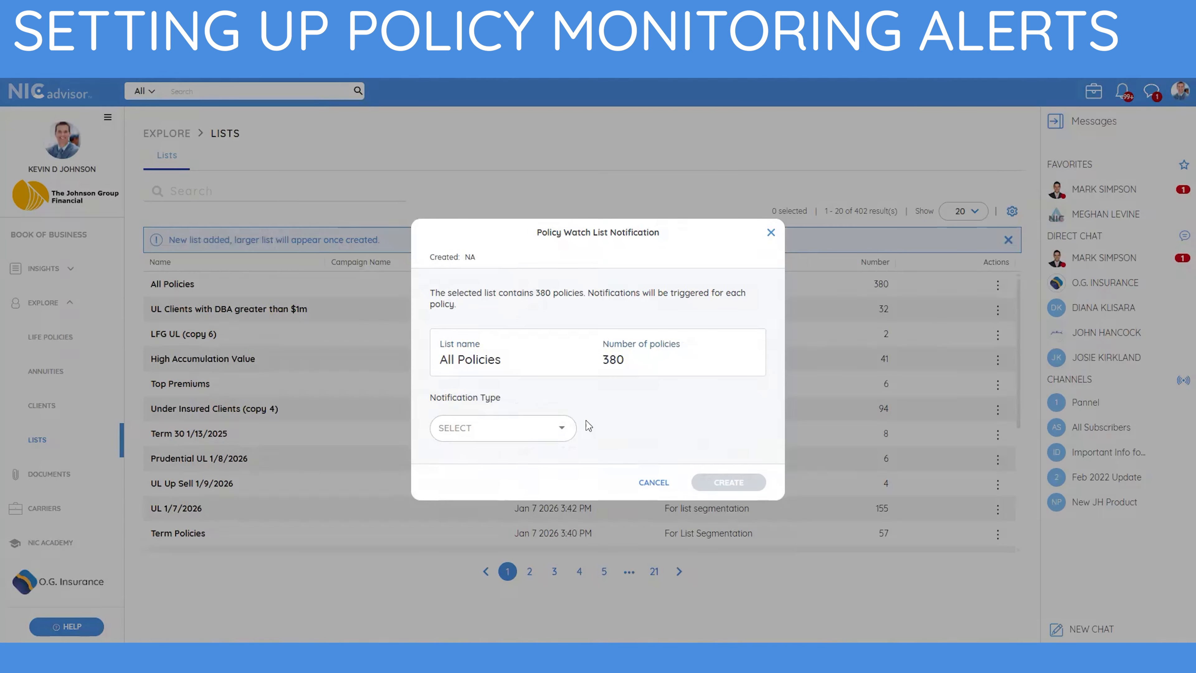
click(564, 434)
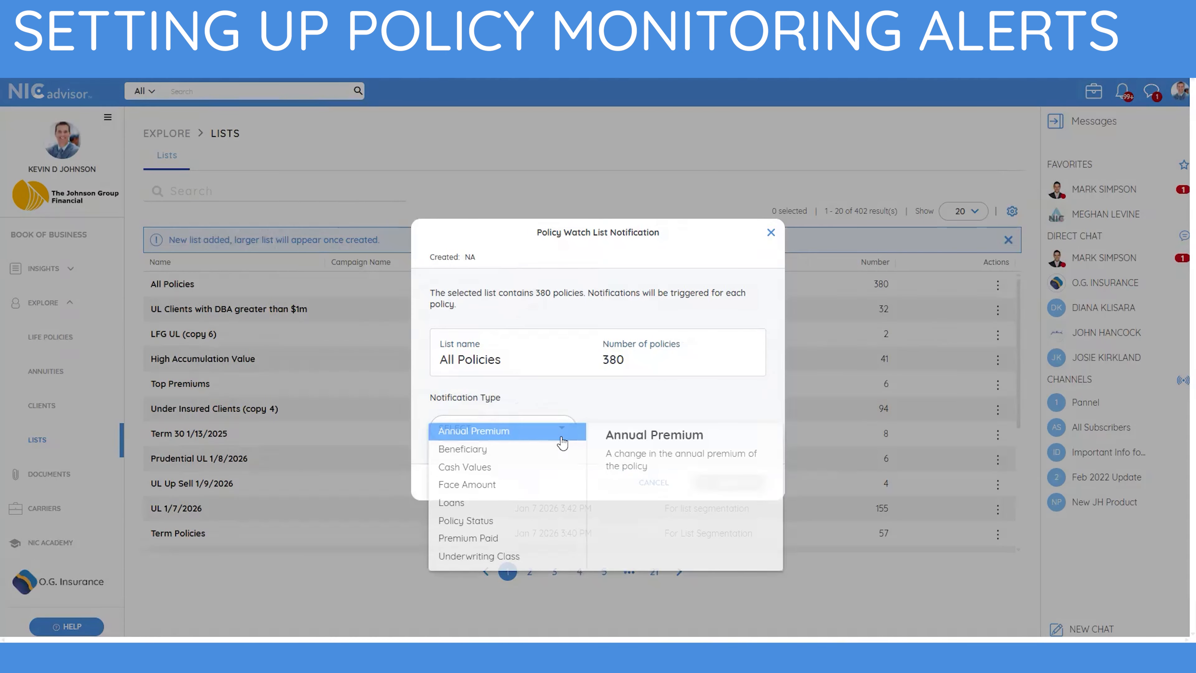
click(488, 525)
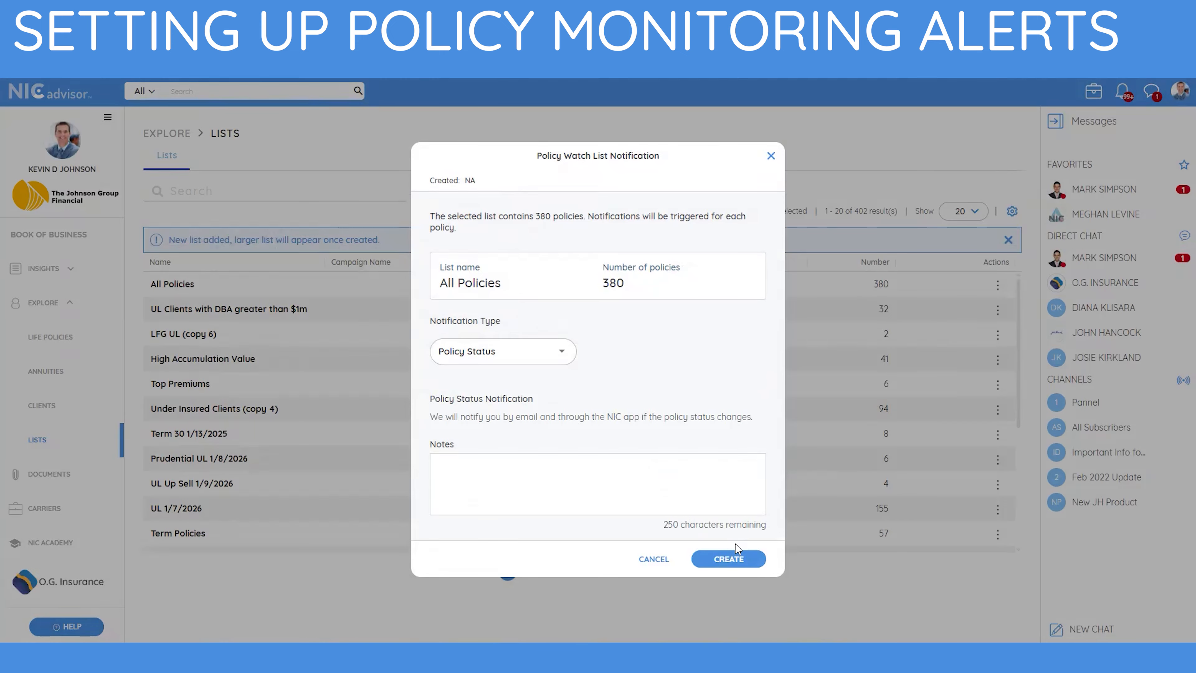
click(737, 552)
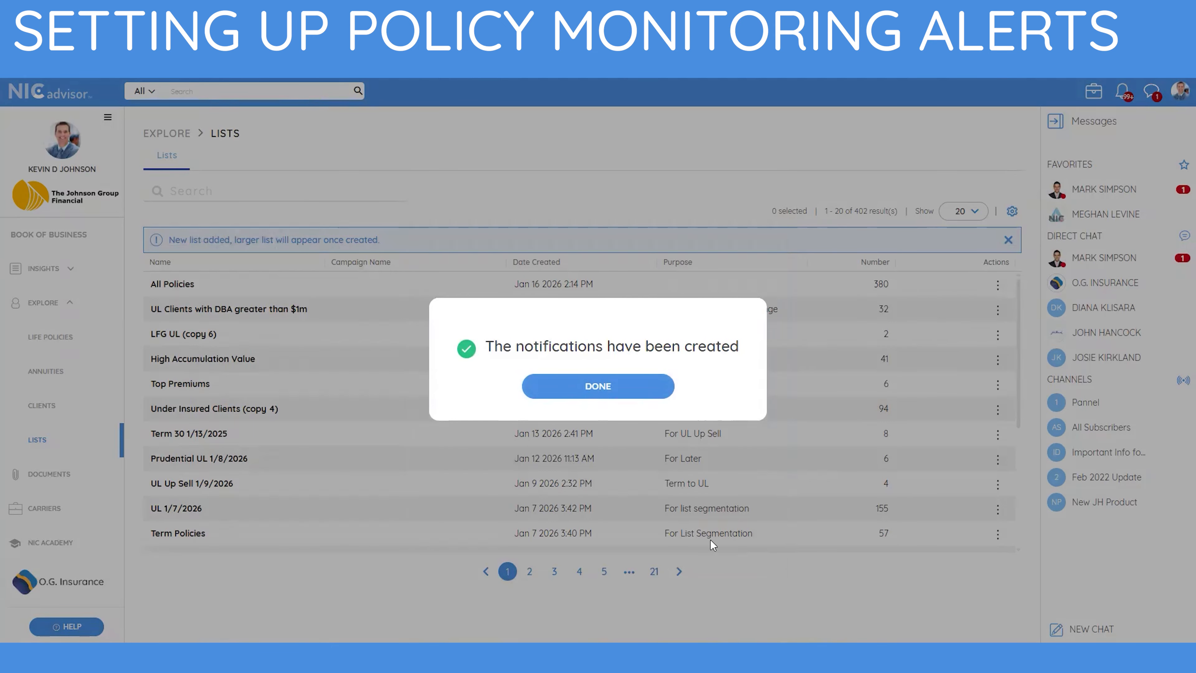
click(655, 391)
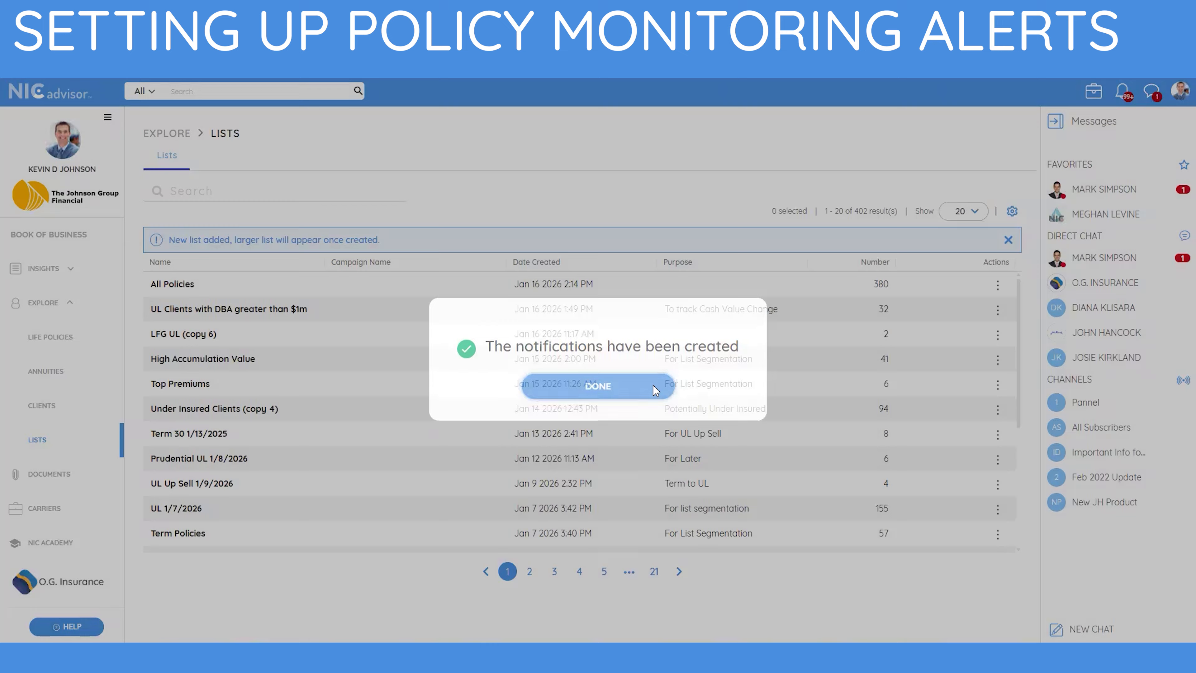